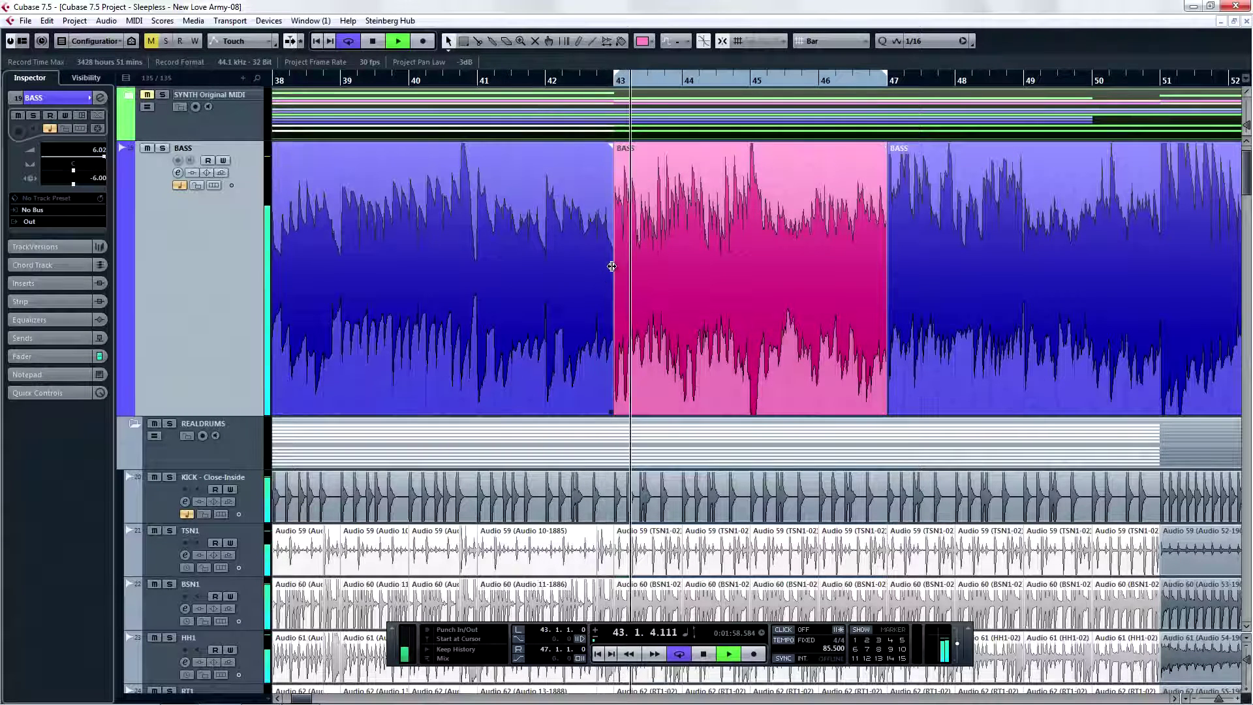
Select the pink BASS event and solo the BASS track with S.
click(696, 258)
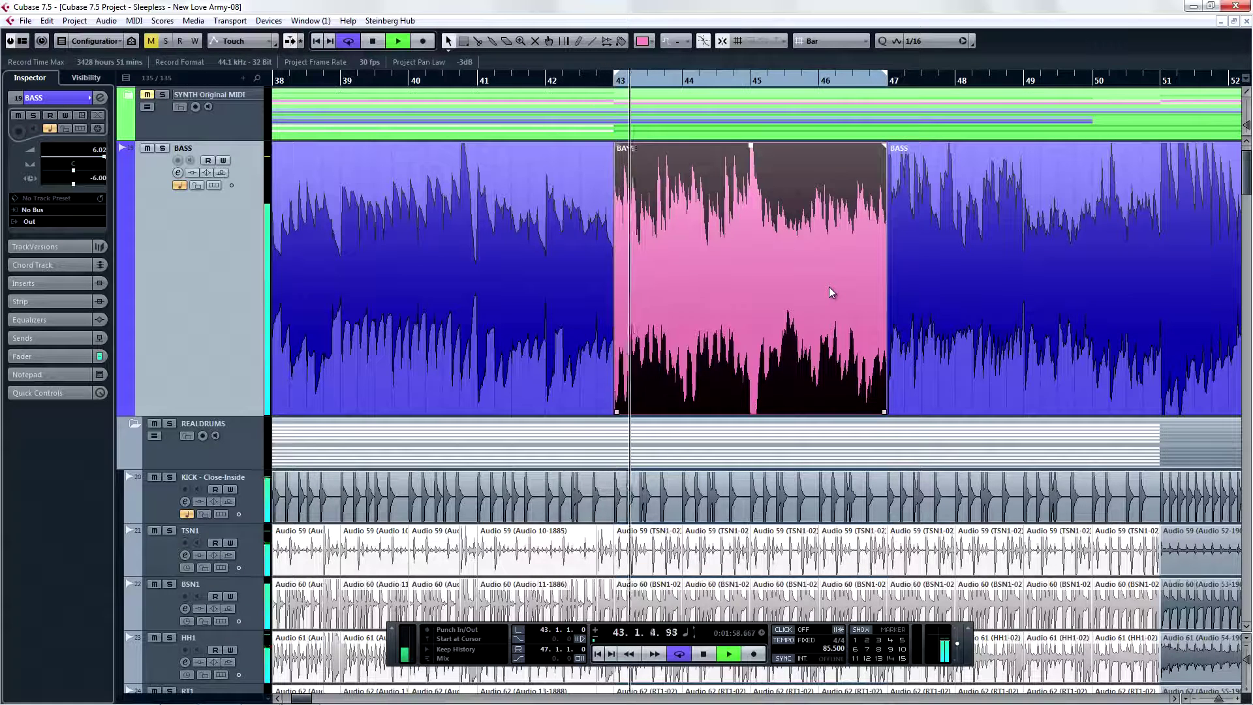
key(s)
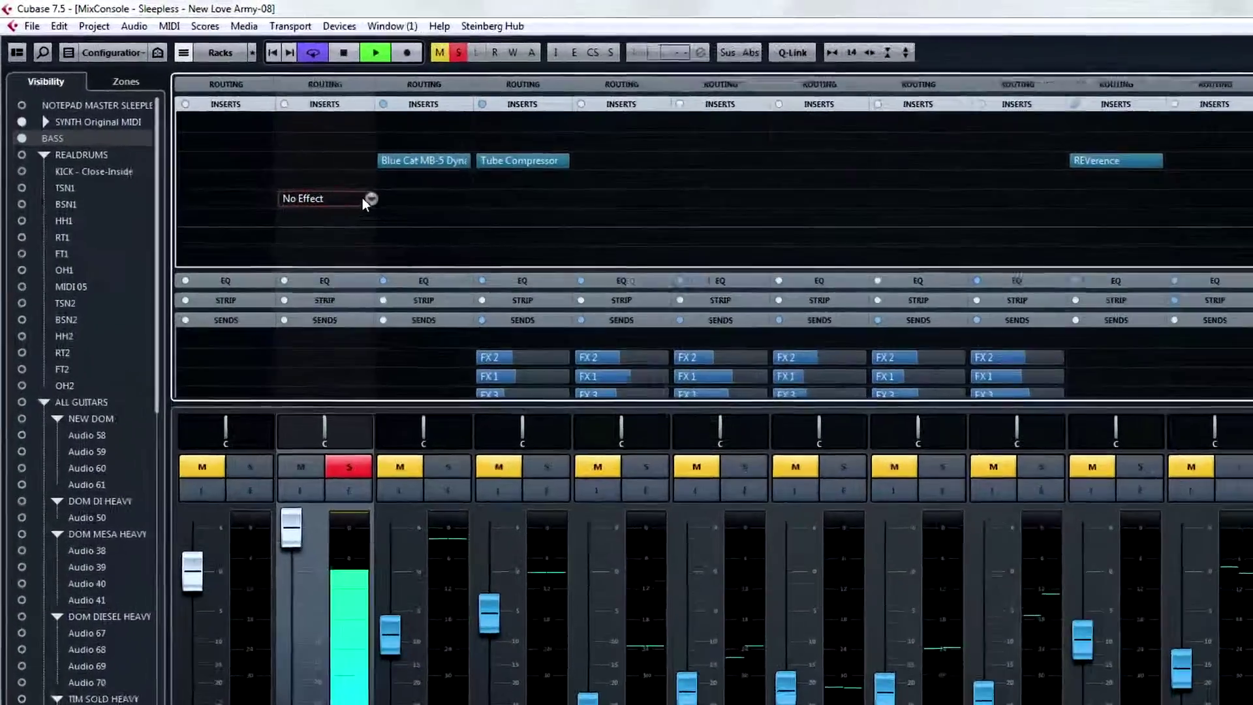
Insert Blue Cat MB-5 Dynamix VST (Mono) from the BlueCat Audio group into the BASS channel's empty insert slot.
click(303, 157)
click(321, 284)
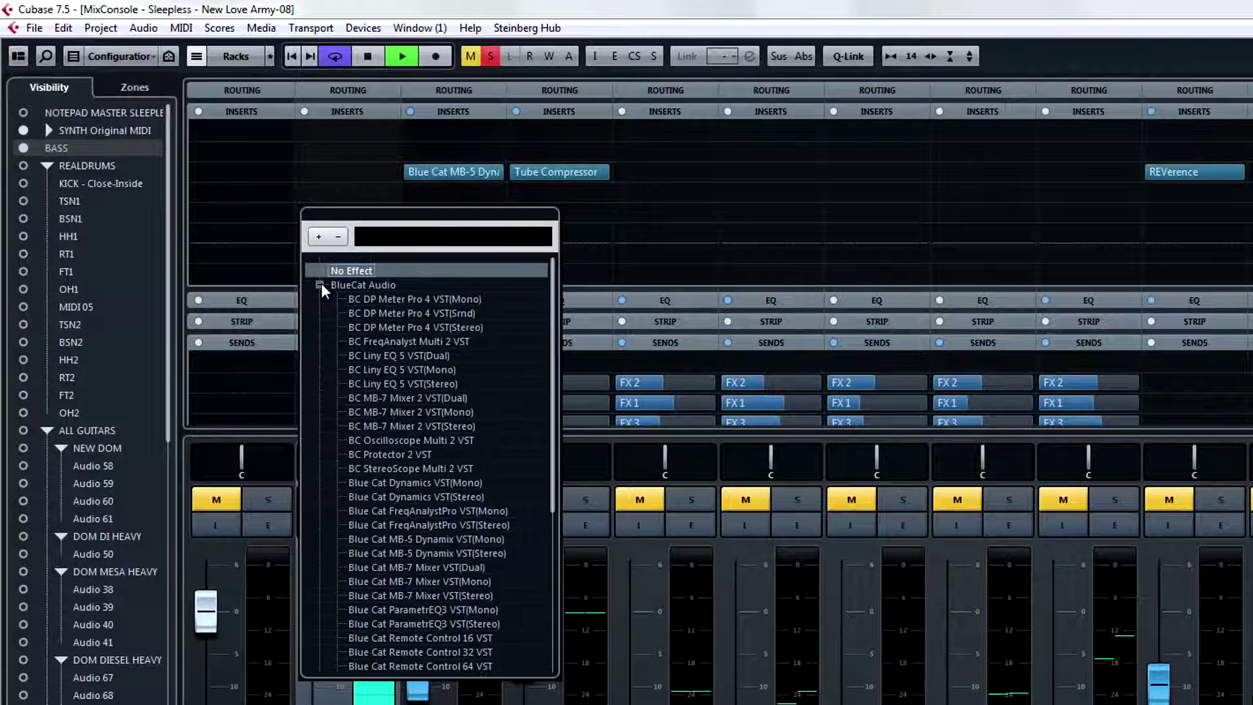
click(352, 539)
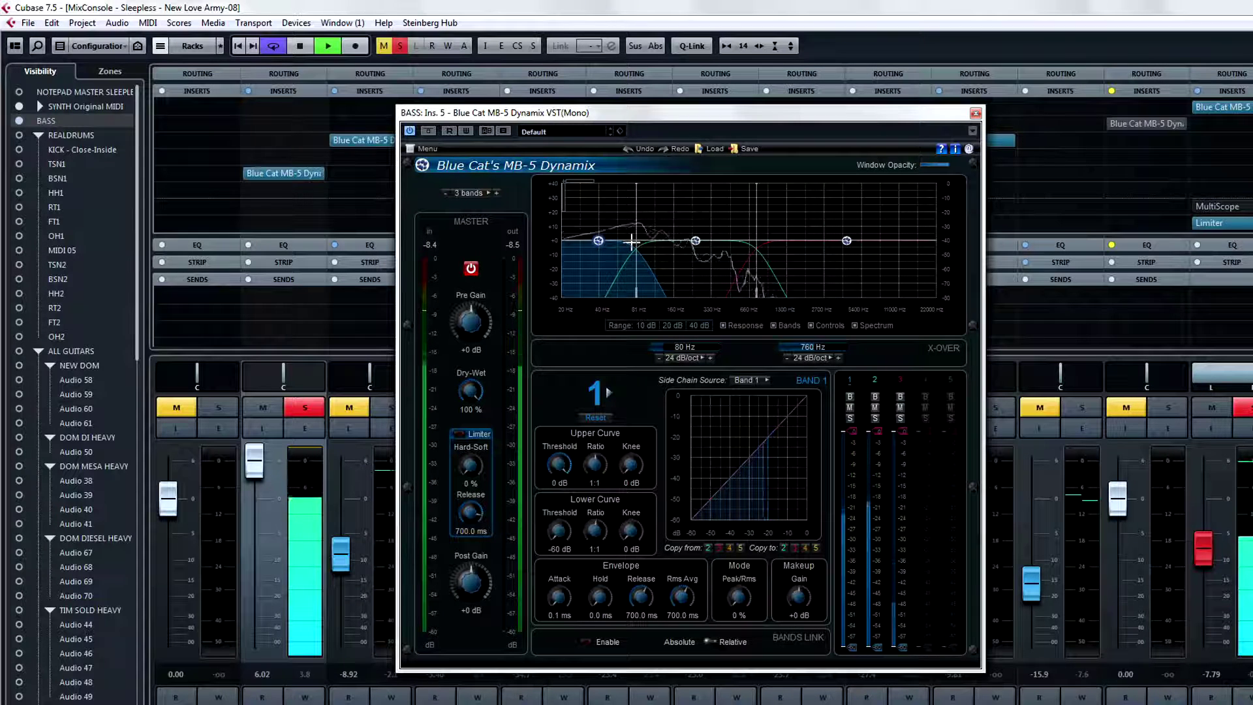
Raise the low crossover between bands 1 and 2 to 159 Hz.
mouse_move(650, 243)
mouse_down()
mouse_move(677, 246)
mouse_move(589, 254)
mouse_move(640, 254)
mouse_up()
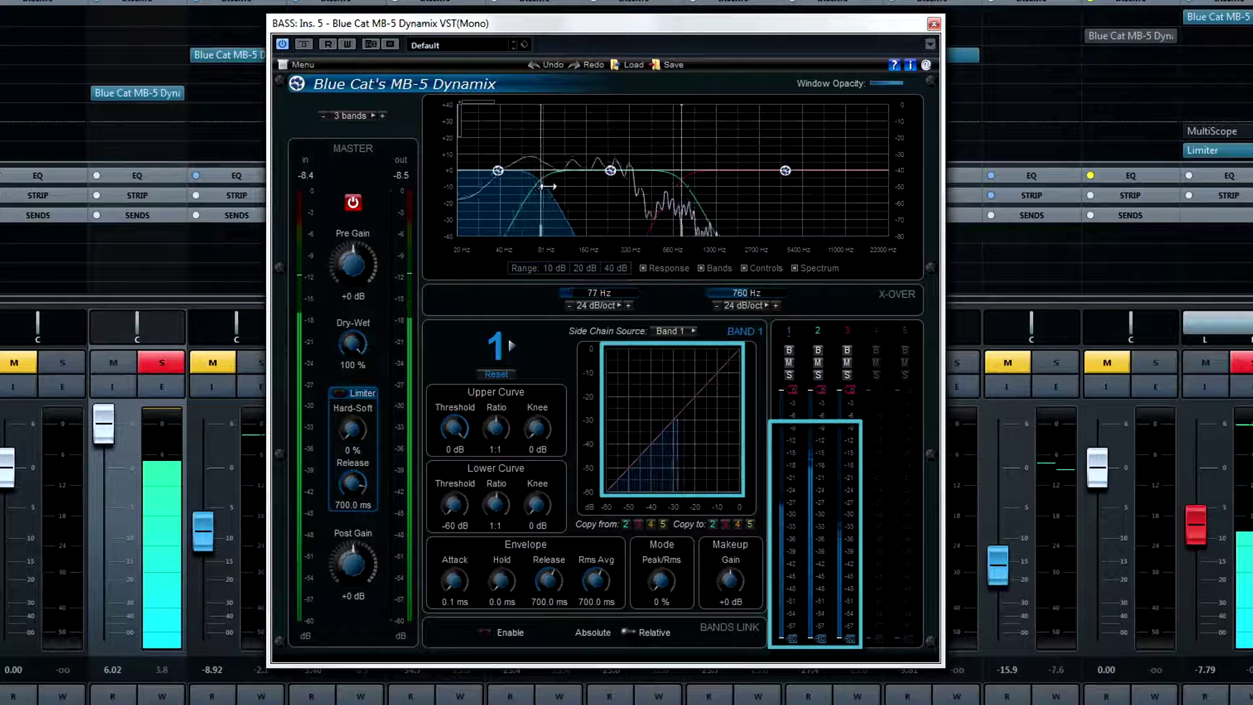
mouse_move(548, 187)
mouse_down()
mouse_move(577, 189)
mouse_move(560, 189)
mouse_up()
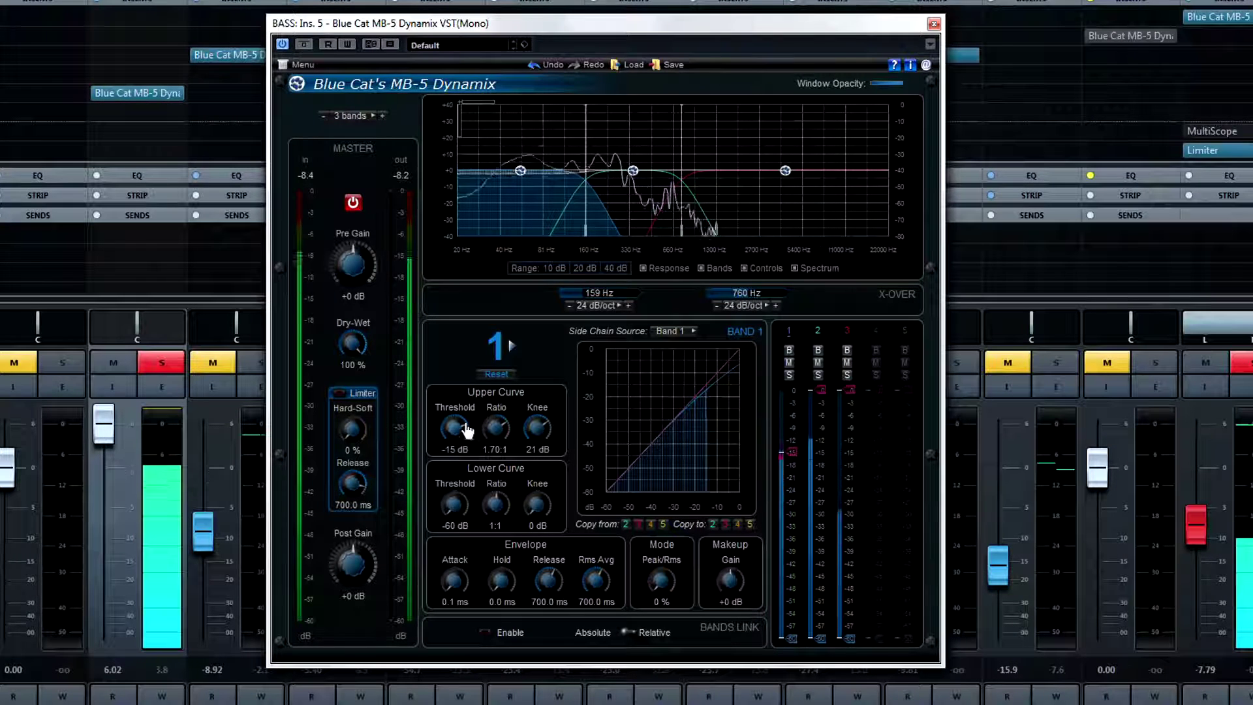
Select and solo band 3, lowering its threshold to -33 dB and raising its ratio to 3.00:1.
click(785, 171)
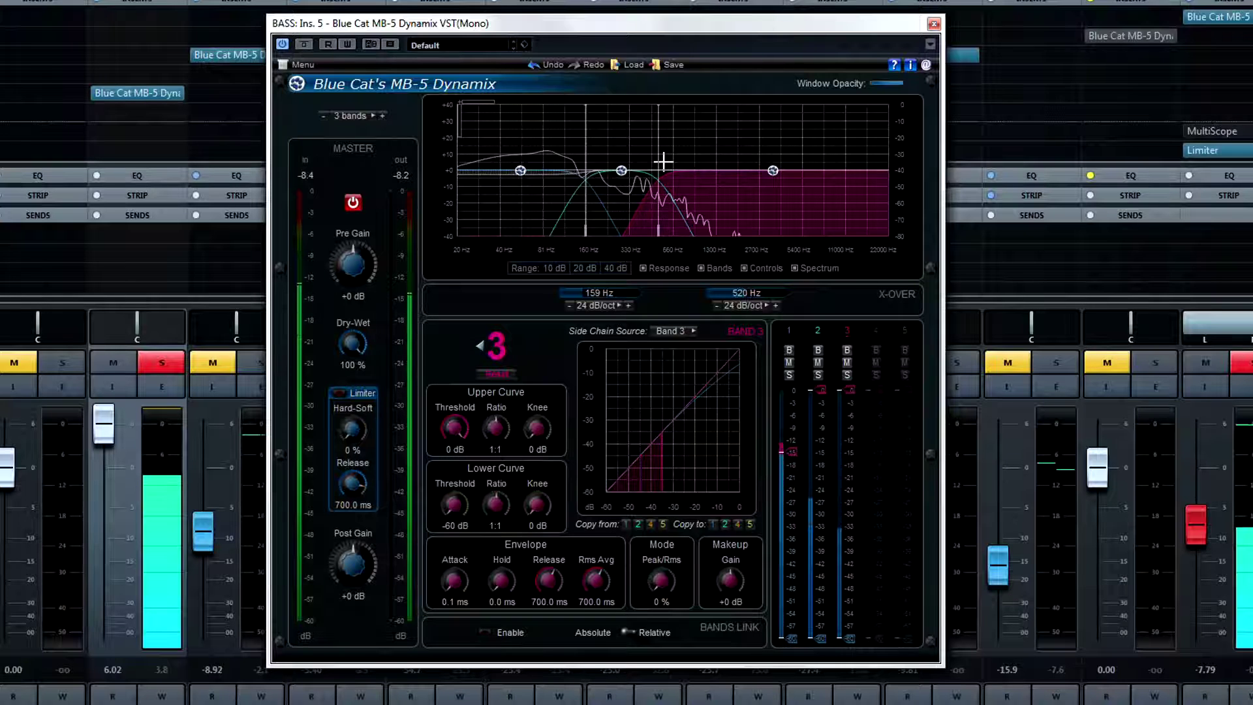
click(847, 376)
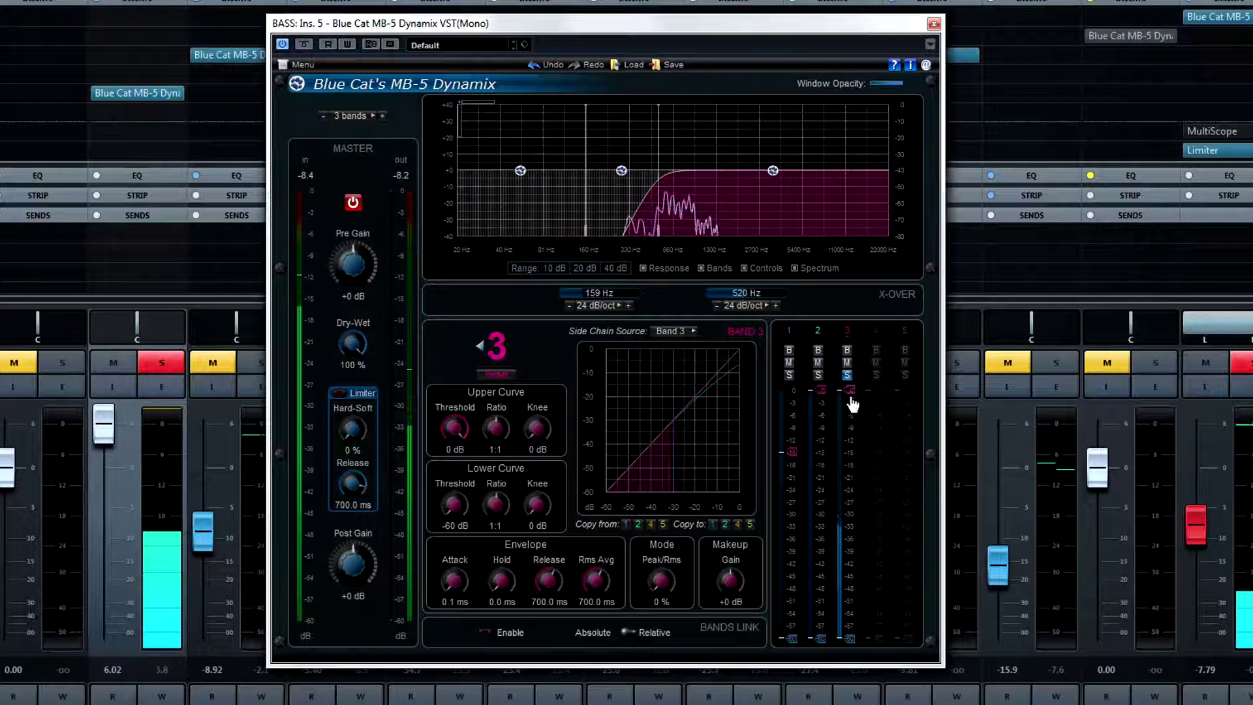
drag(857, 478, 859, 530)
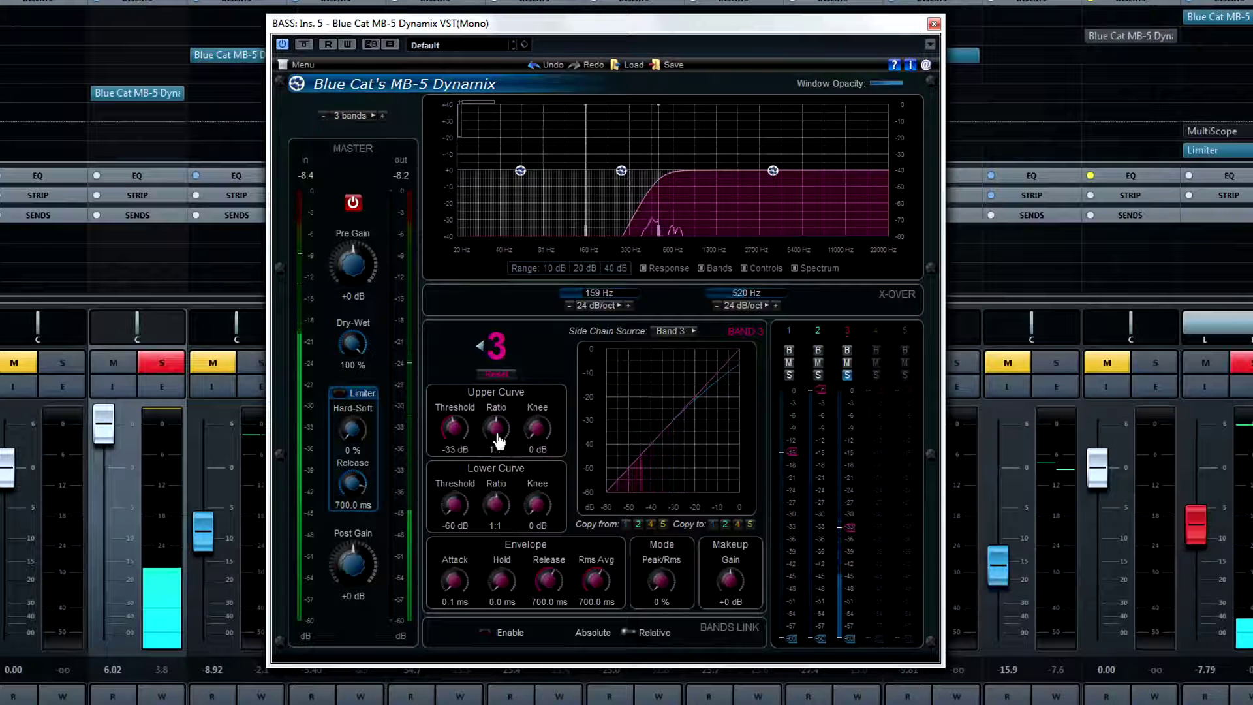
drag(496, 429, 530, 380)
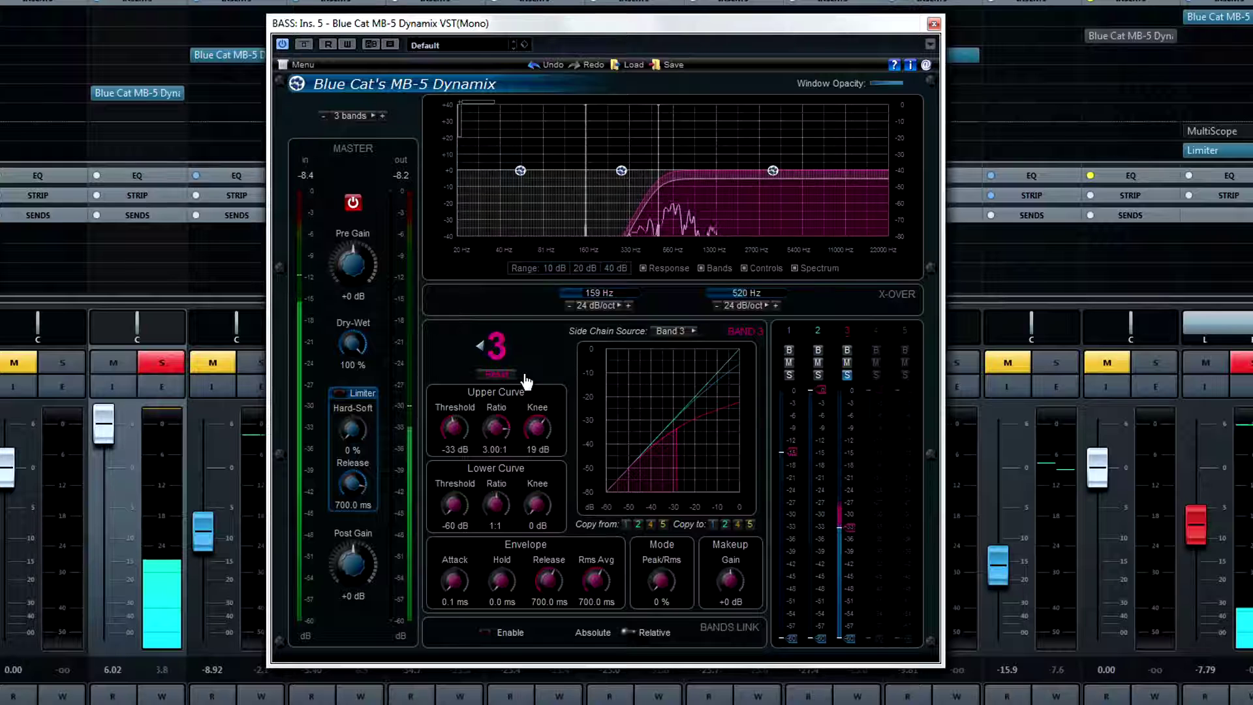
click(480, 346)
Solo bands 1 and 2, and give band 2 -8 dB makeup with a -23 dB threshold.
click(480, 346)
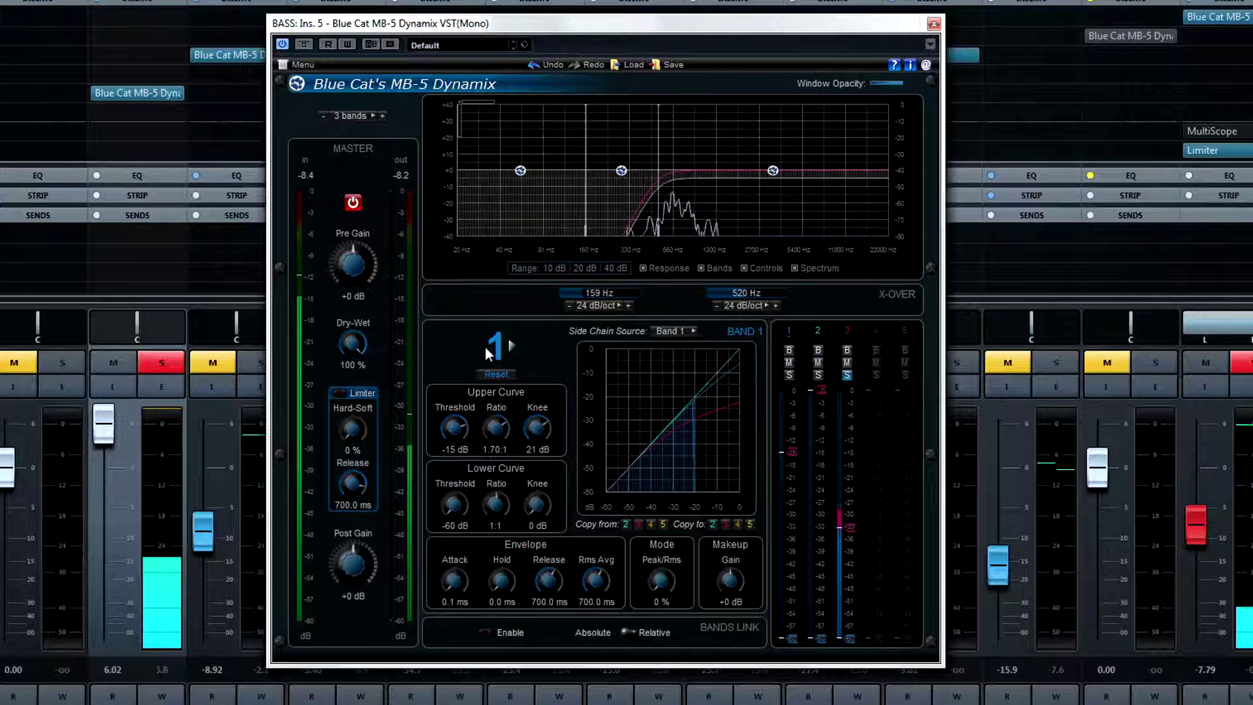
click(790, 378)
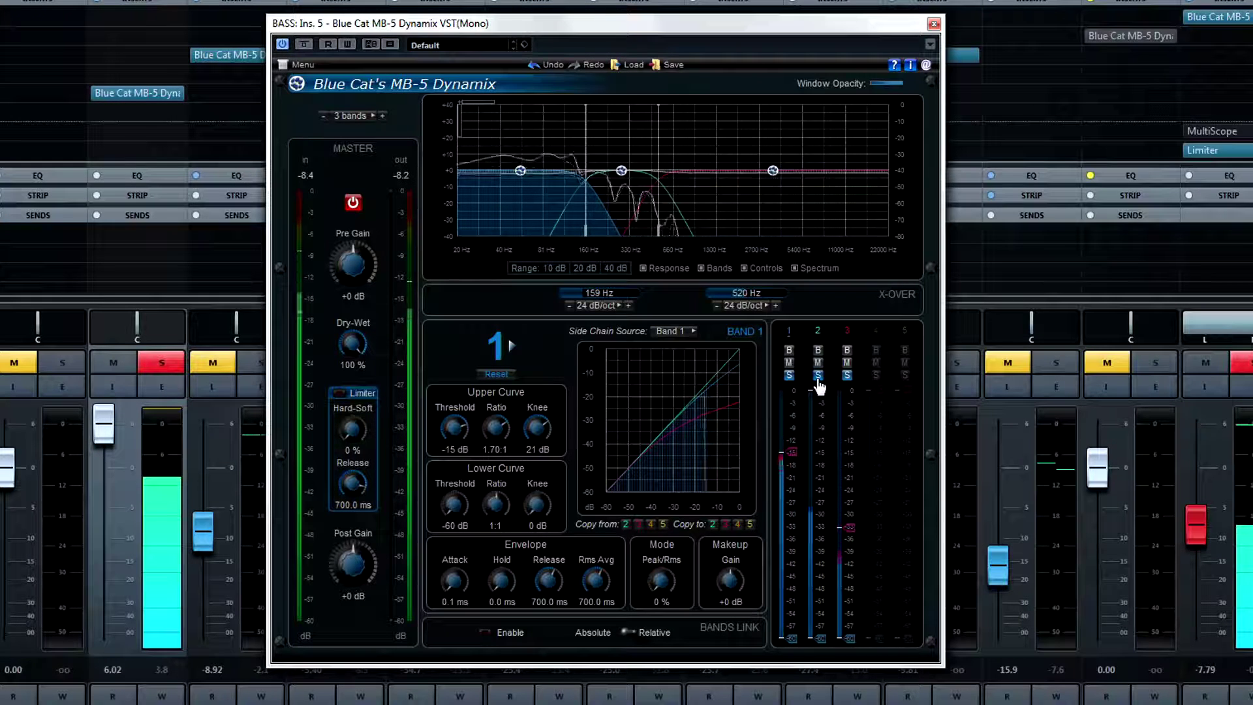
click(817, 376)
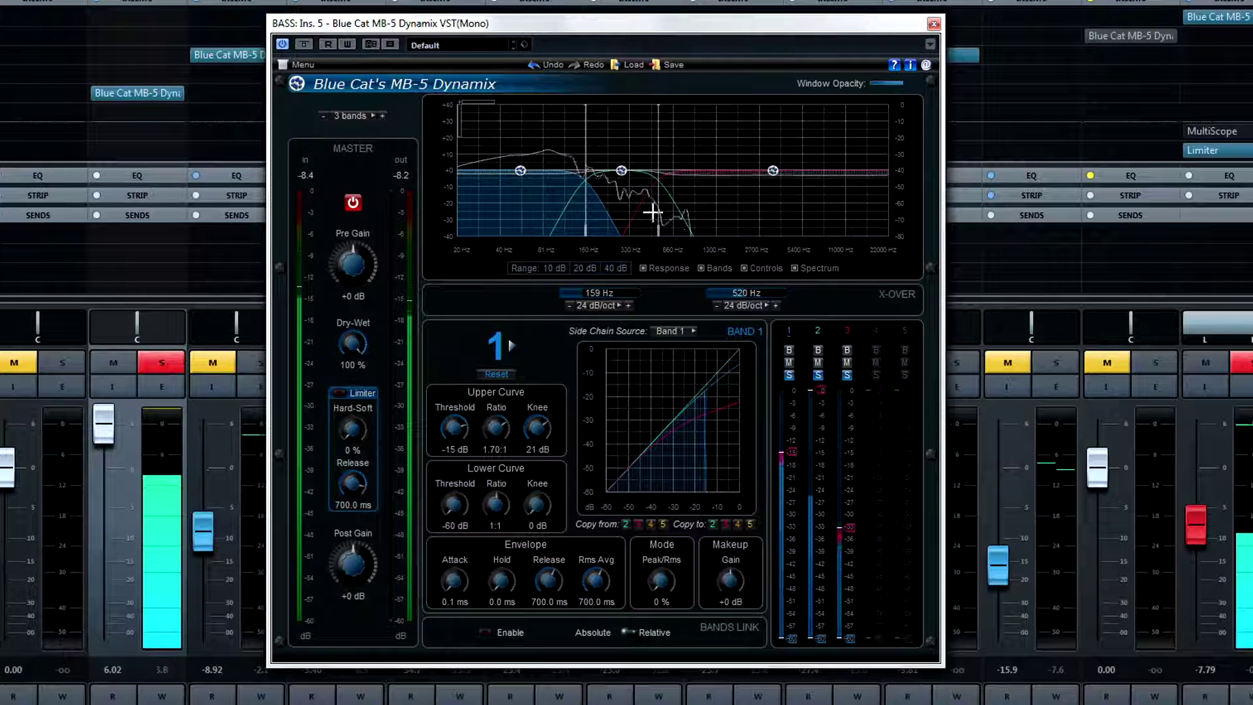
drag(622, 180, 623, 194)
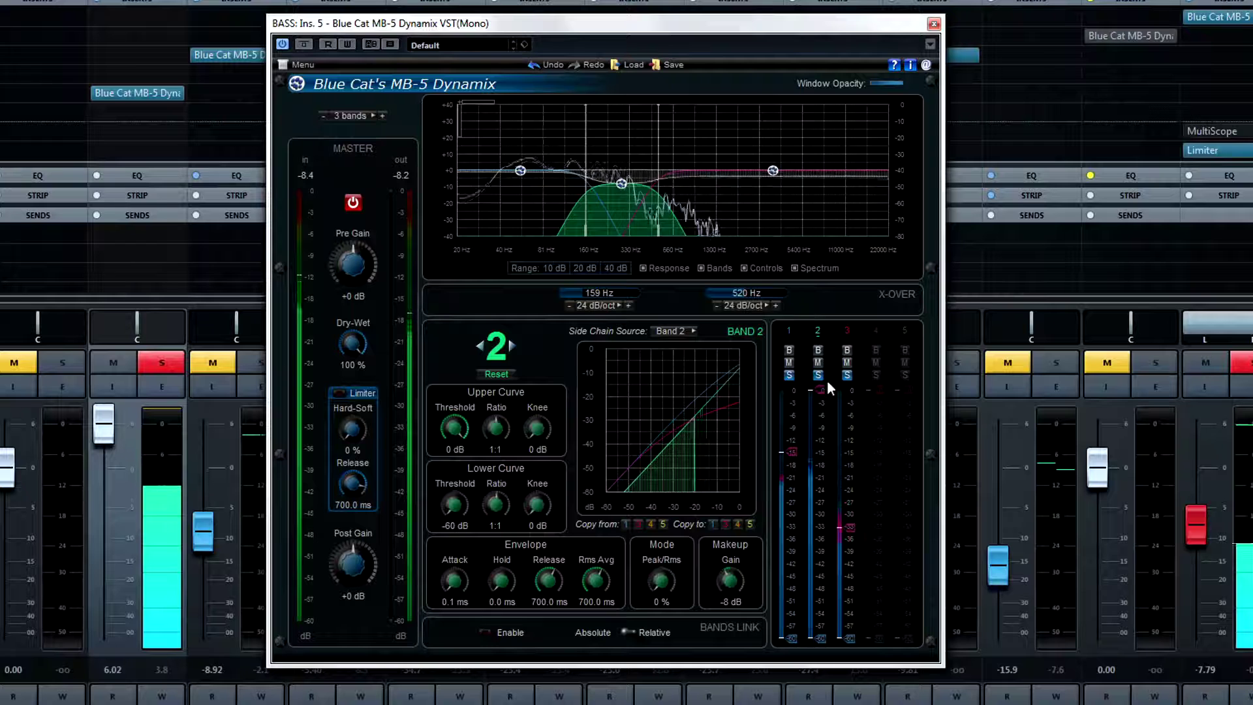
drag(821, 390, 828, 486)
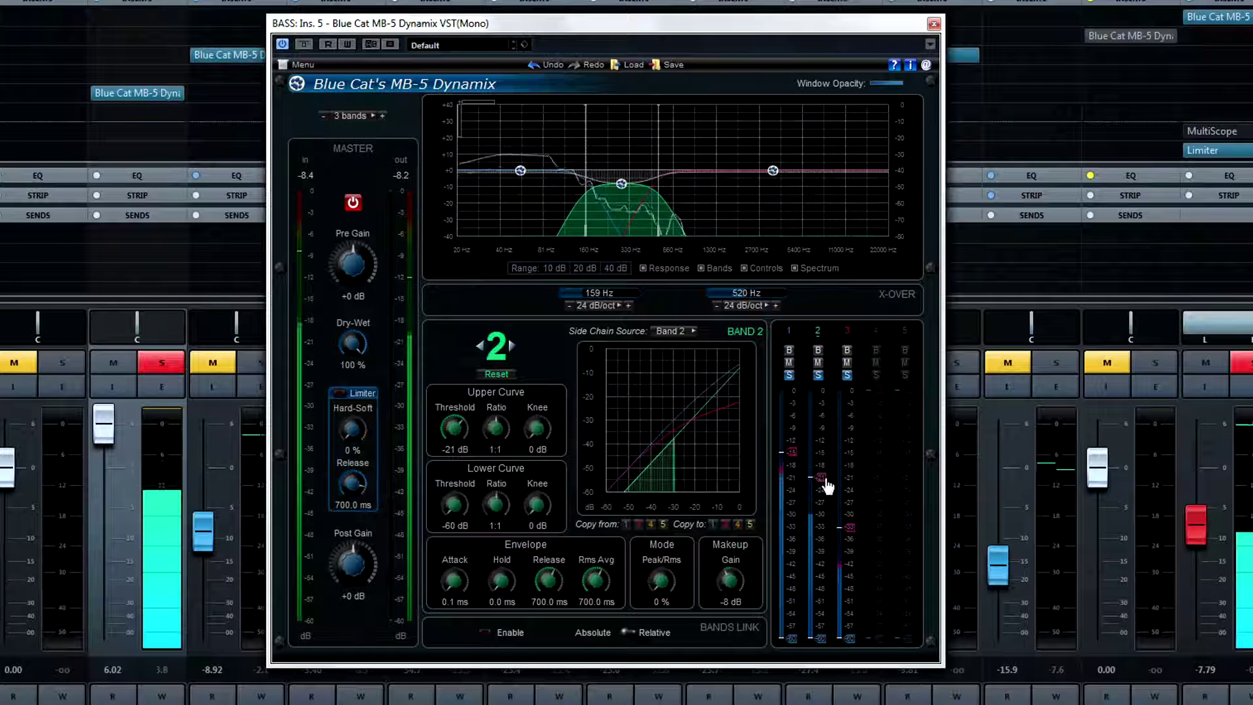
drag(827, 486, 827, 491)
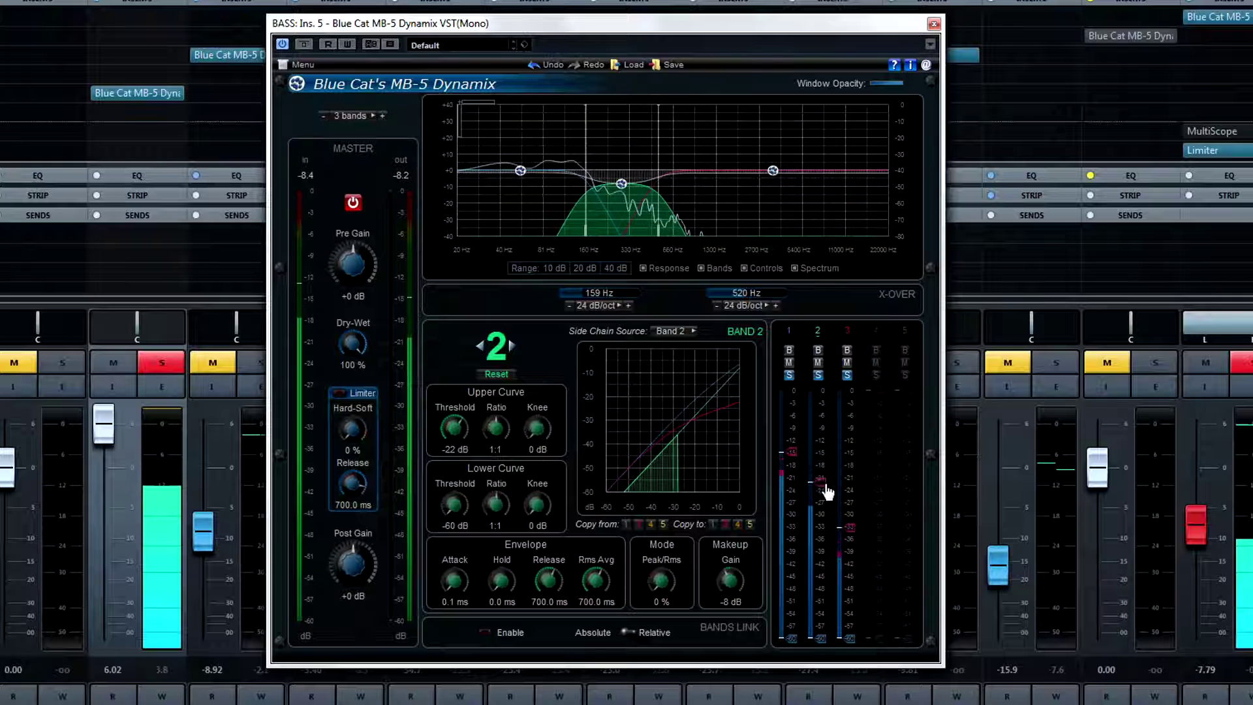
Unsolo bands 1 and 2 and the BASS channel to hear the full range.
click(789, 374)
click(818, 375)
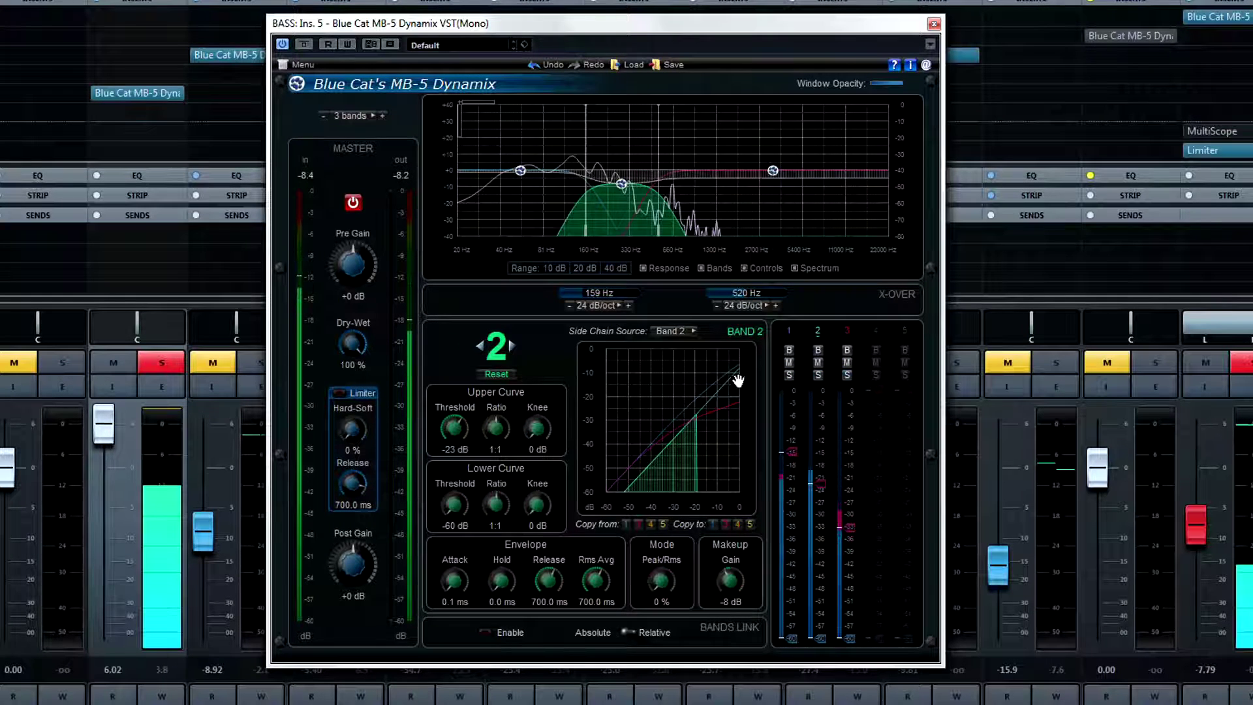
click(174, 362)
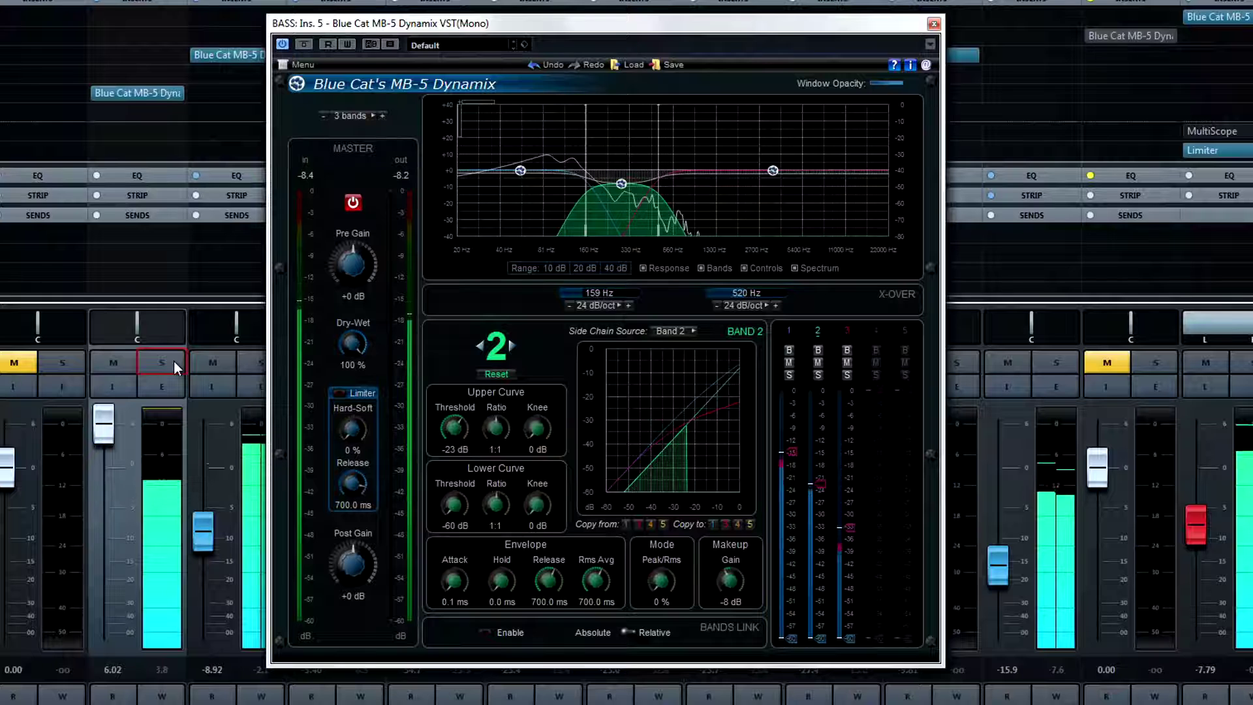
Lower the kick fader to -10.2 and raise the plugin's Post Gain to +3 dB.
drag(201, 526, 204, 532)
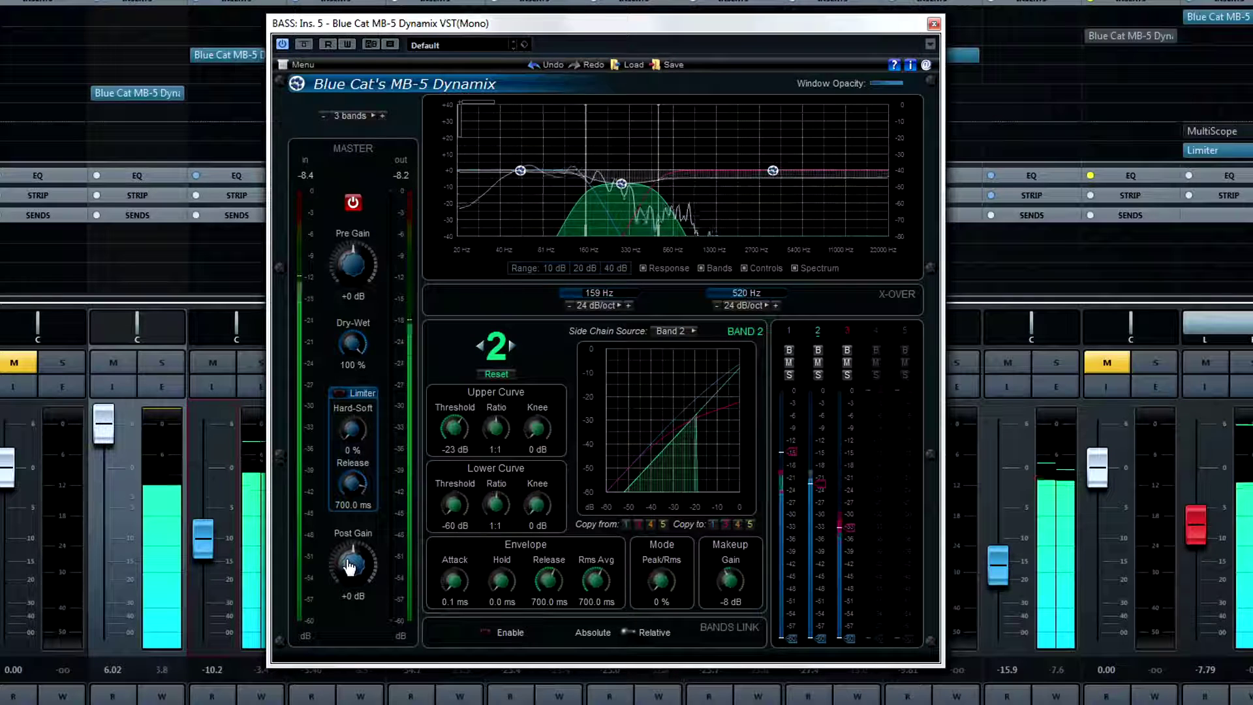
drag(351, 566, 351, 560)
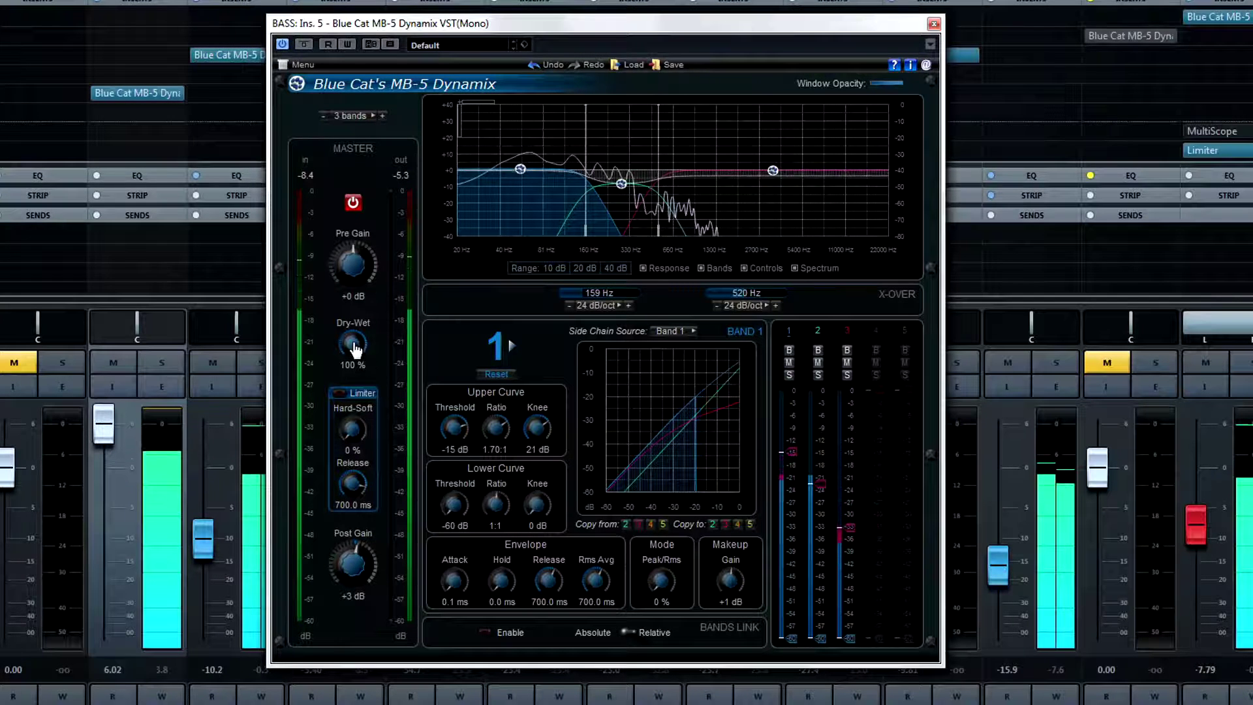
Sweep Dry-Wet toward the dry signal to compare, and select band 3.
drag(359, 383, 356, 432)
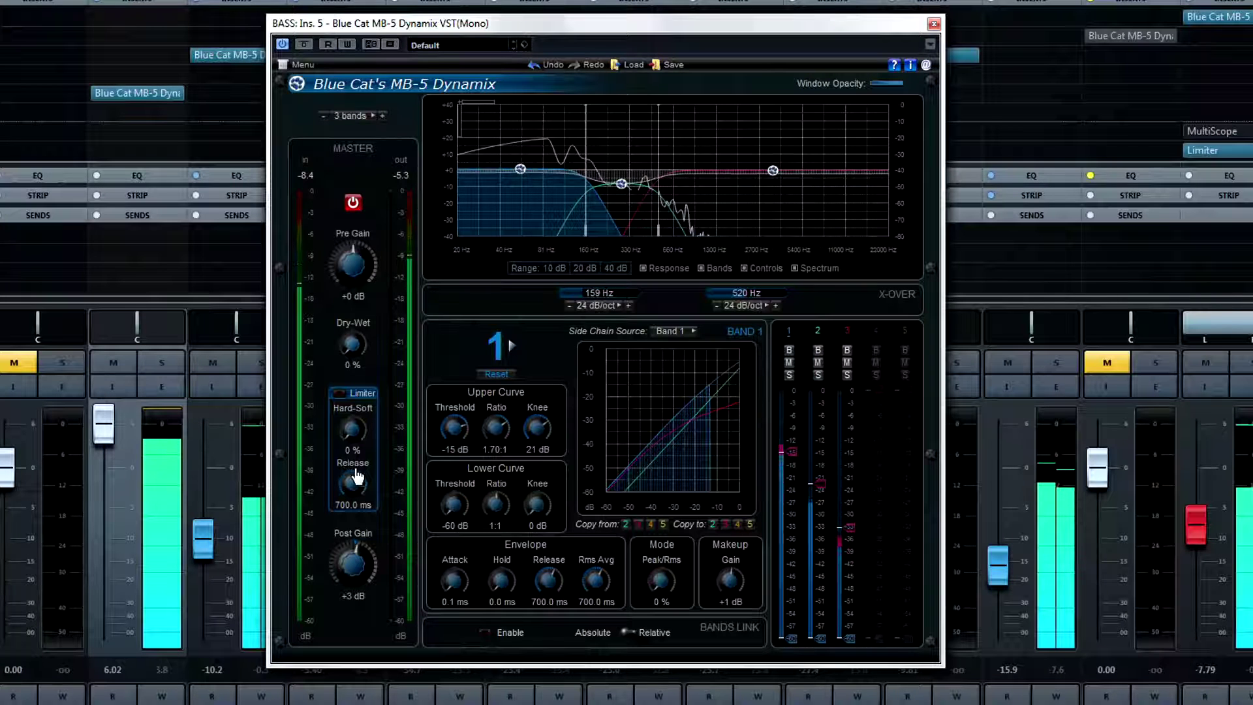
click(847, 330)
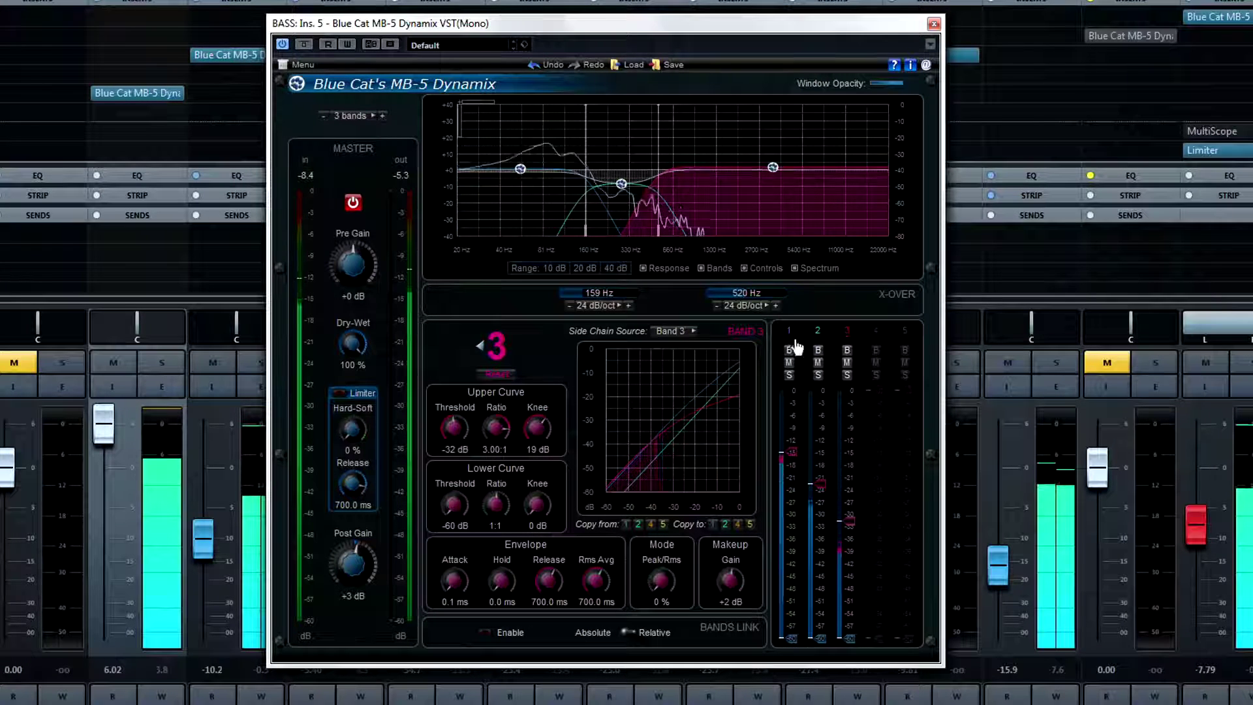
Load the Bass Compresses Highs preset and lower band 3's threshold to -39 dB.
click(501, 49)
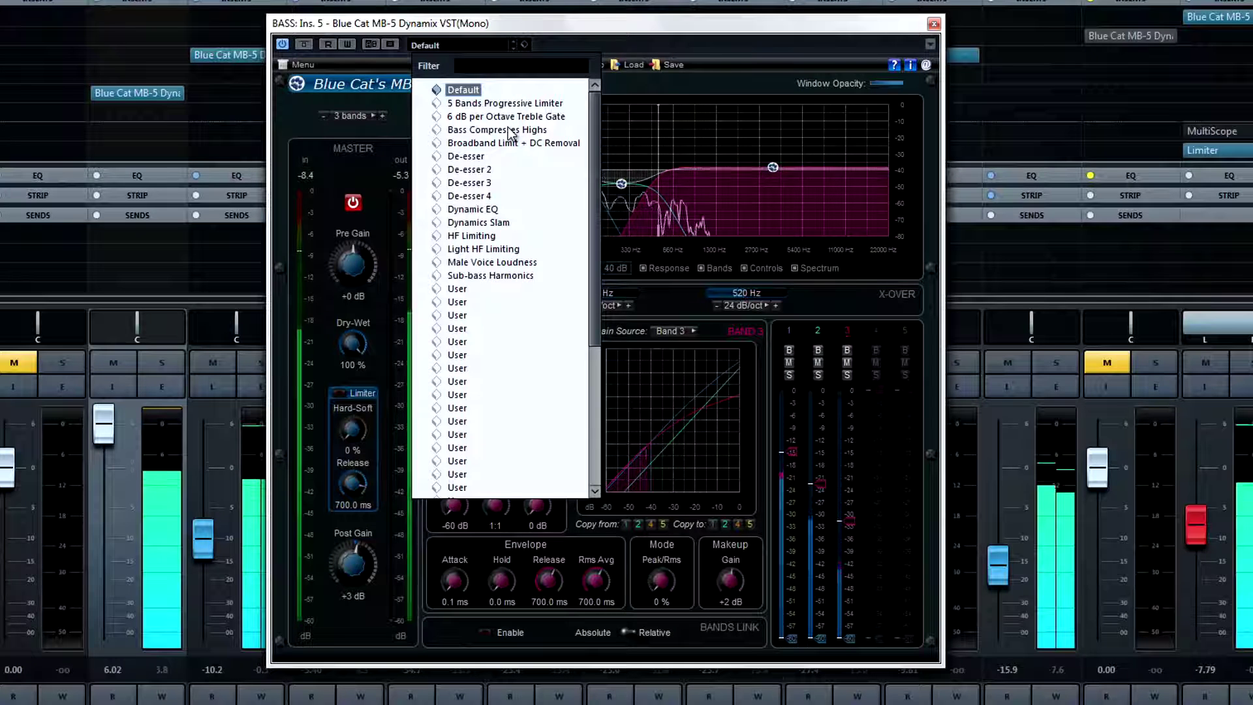
click(500, 130)
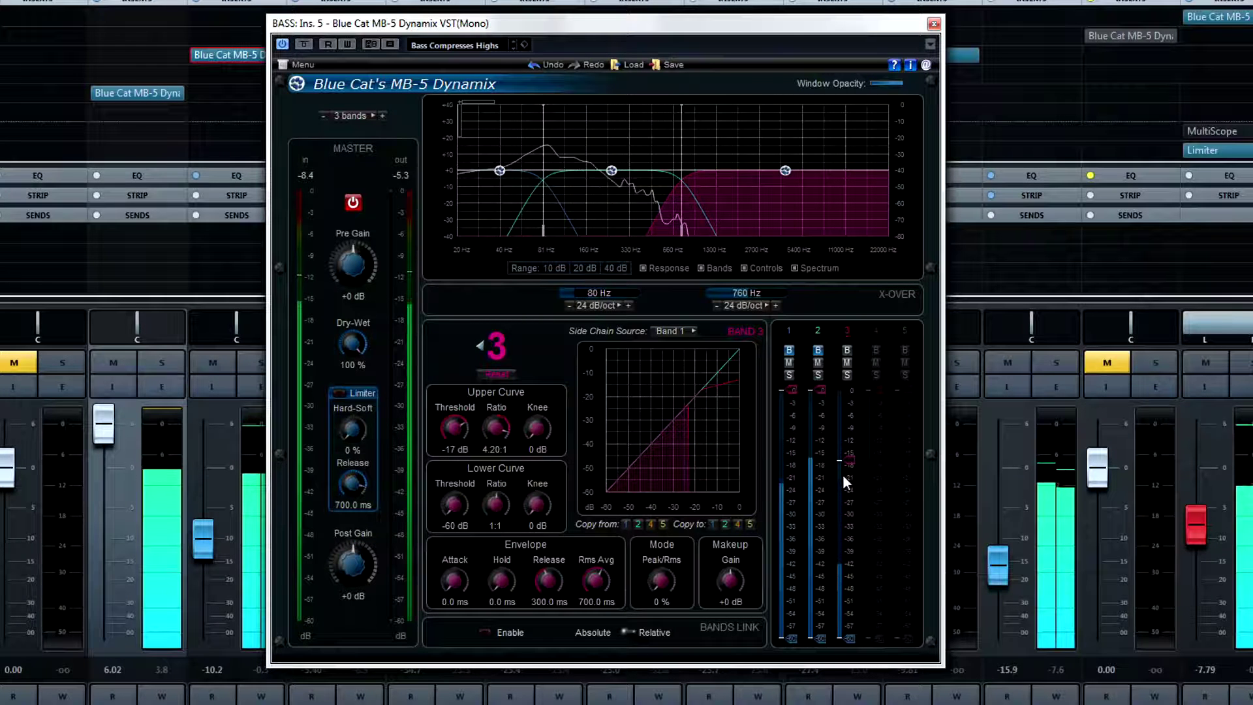
mouse_move(848, 465)
mouse_down()
mouse_move(843, 527)
mouse_move(843, 449)
mouse_move(858, 560)
mouse_move(840, 421)
mouse_move(855, 563)
mouse_up()
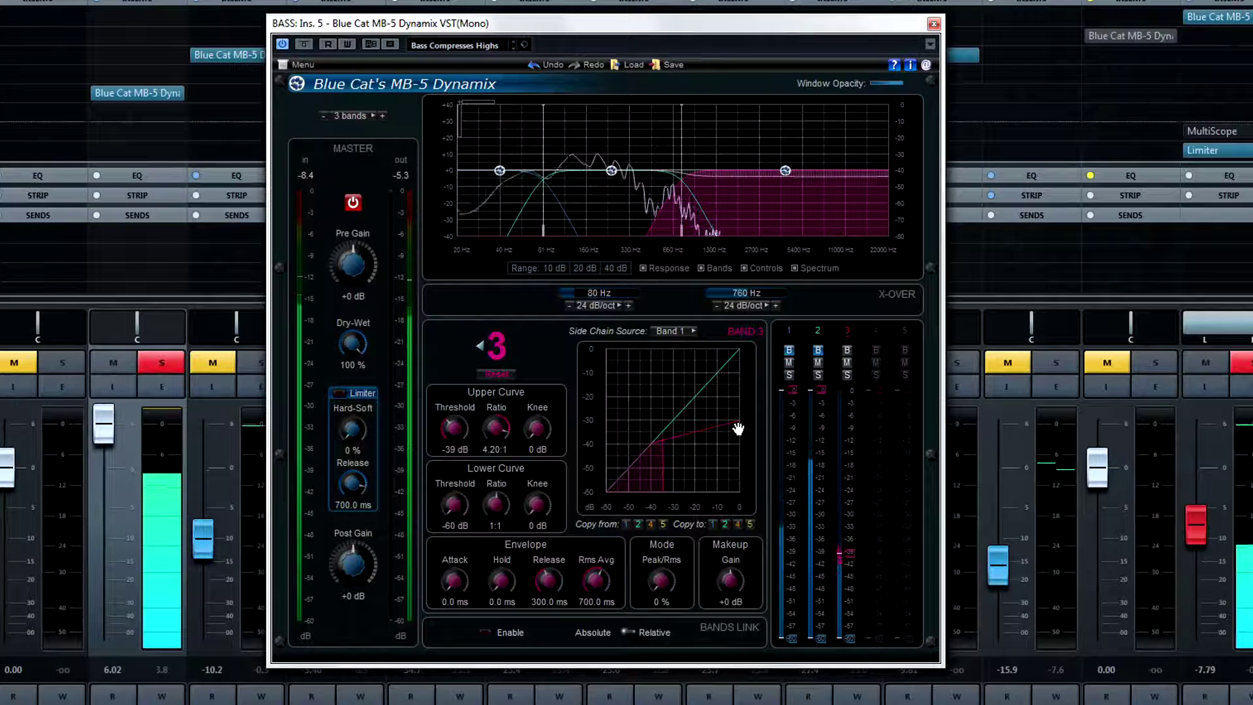
Unsolo the BASS channel and enable the master limiter with 0% Hard-Soft and 1000 ms release.
click(162, 362)
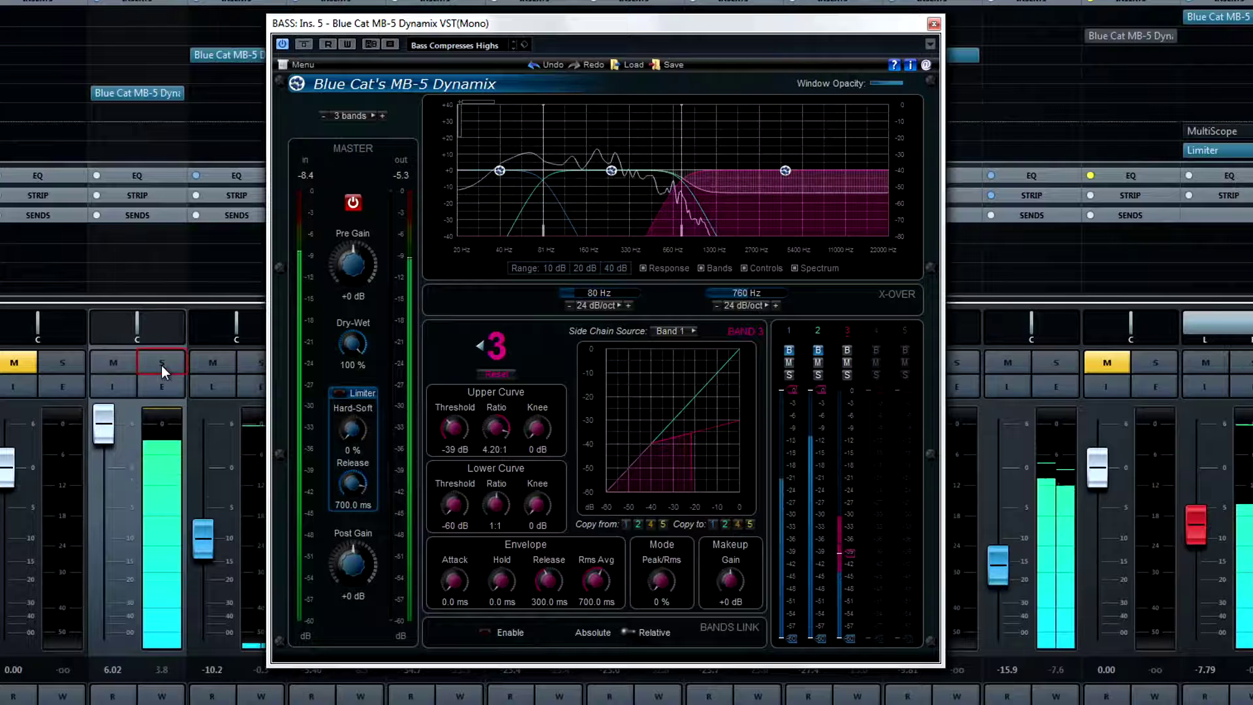
click(338, 394)
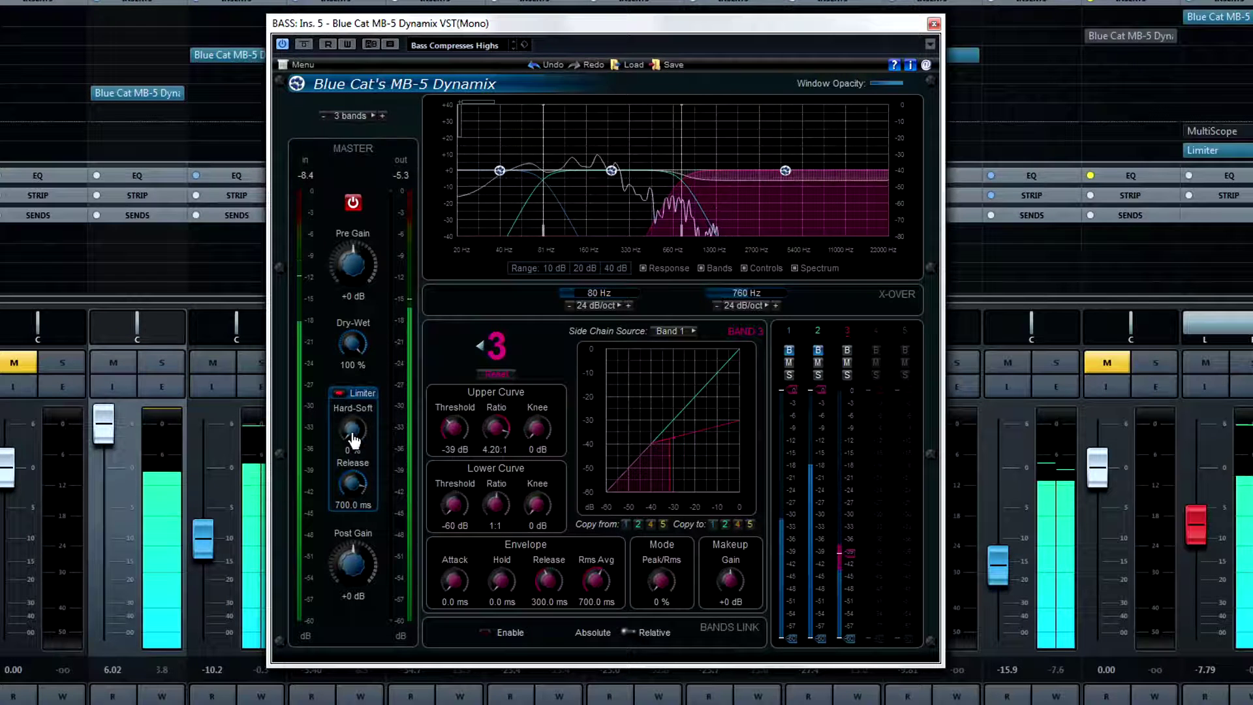
drag(353, 441, 357, 486)
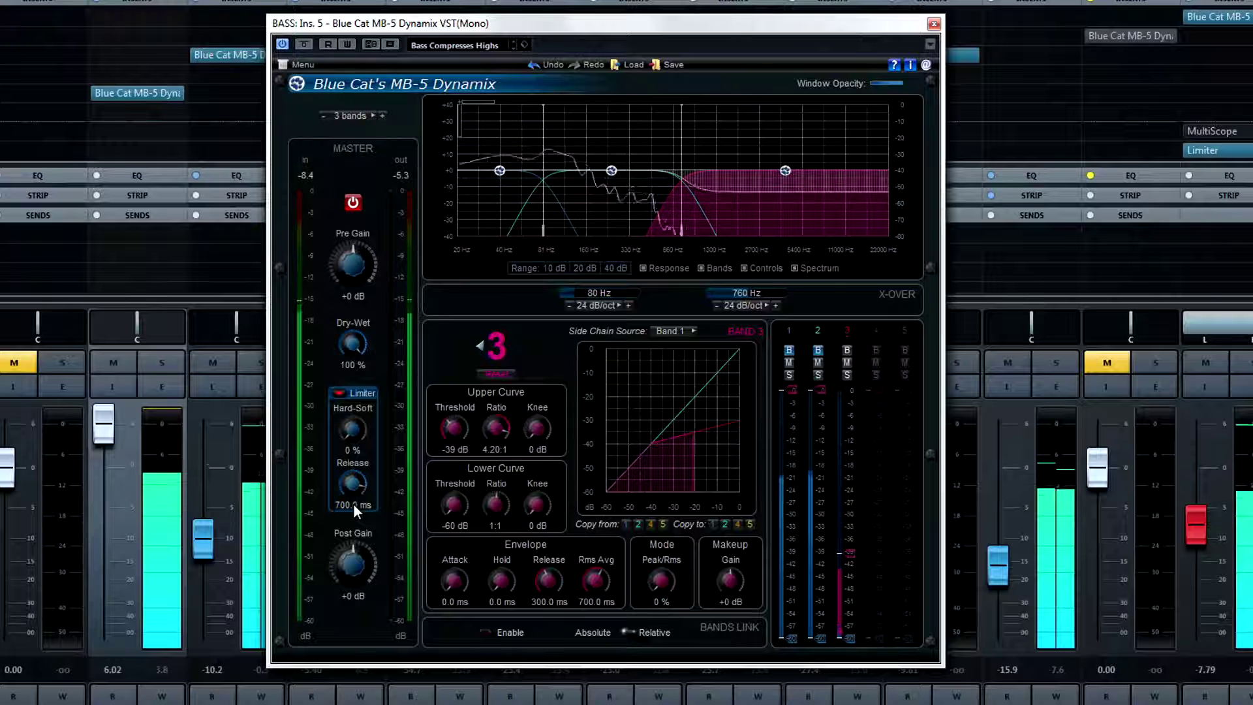
drag(354, 503, 358, 498)
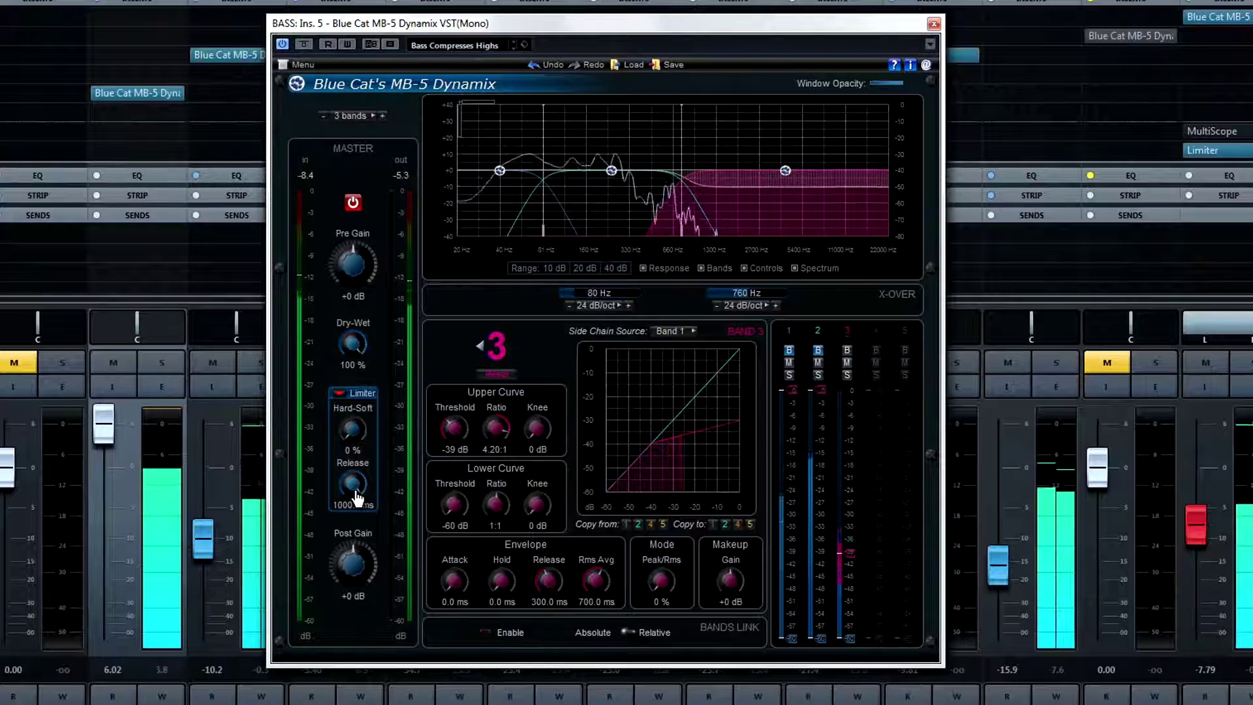